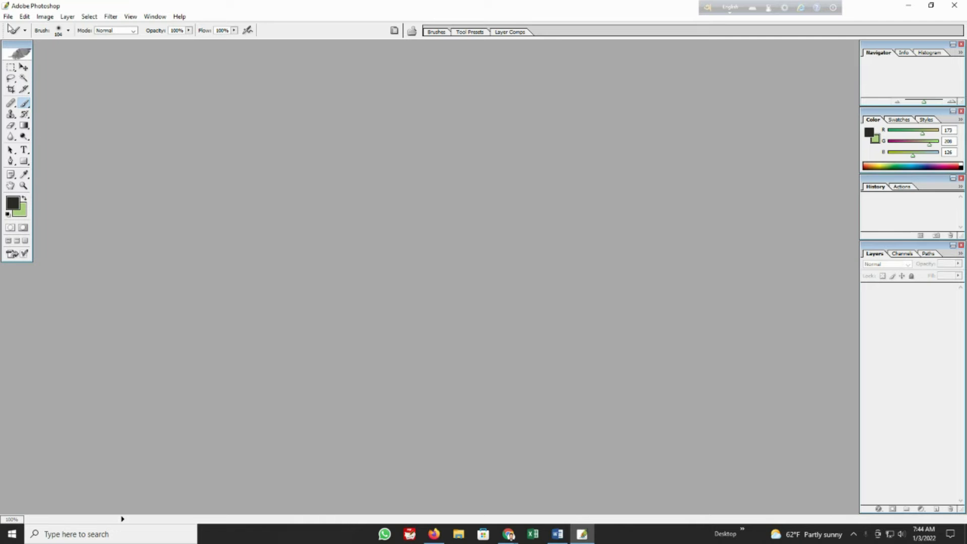
Open the bearded-man profile photo from Downloads and maximize its document window.
{"action": "left_click", "coordinate": [9, 18]}
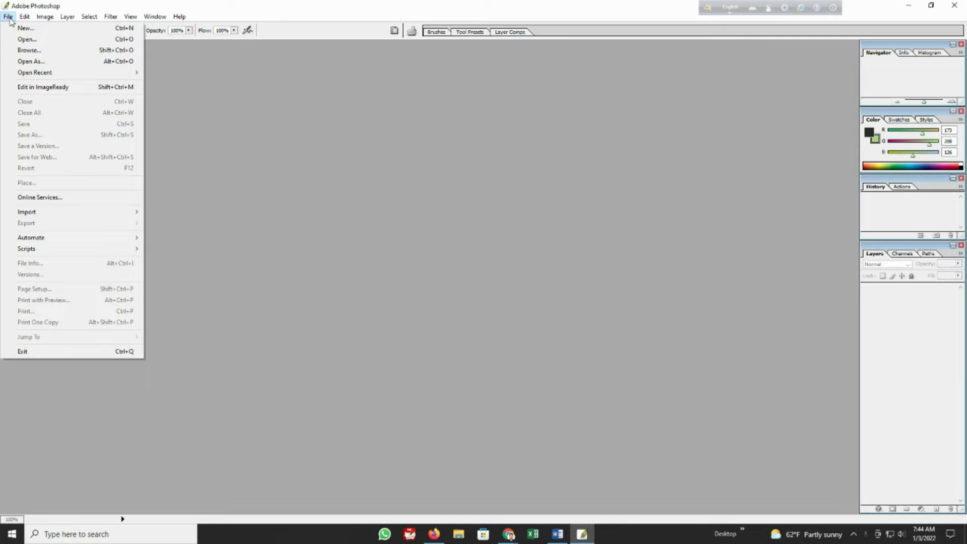
{"action": "left_click", "coordinate": [29, 38]}
{"action": "left_click", "coordinate": [102, 93]}
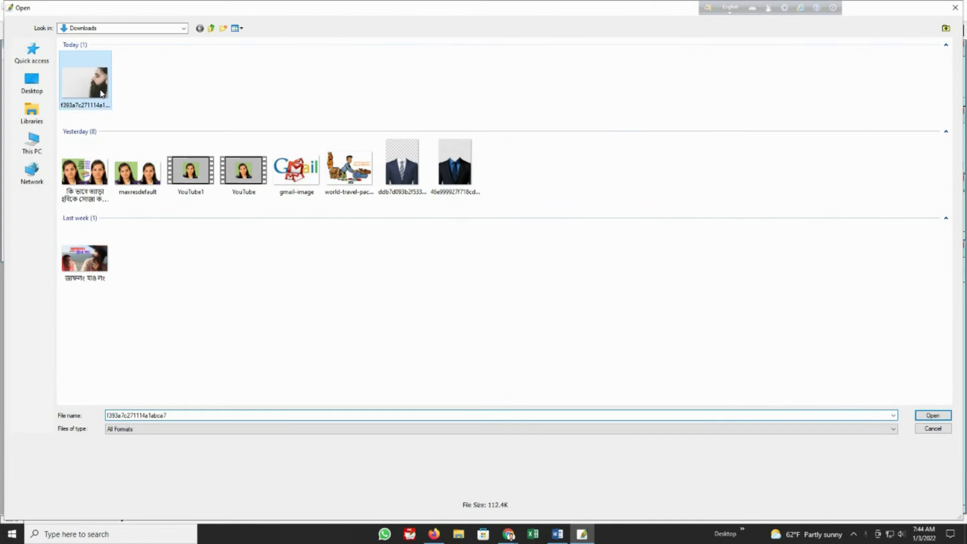
{"action": "double_click", "coordinate": [102, 93]}
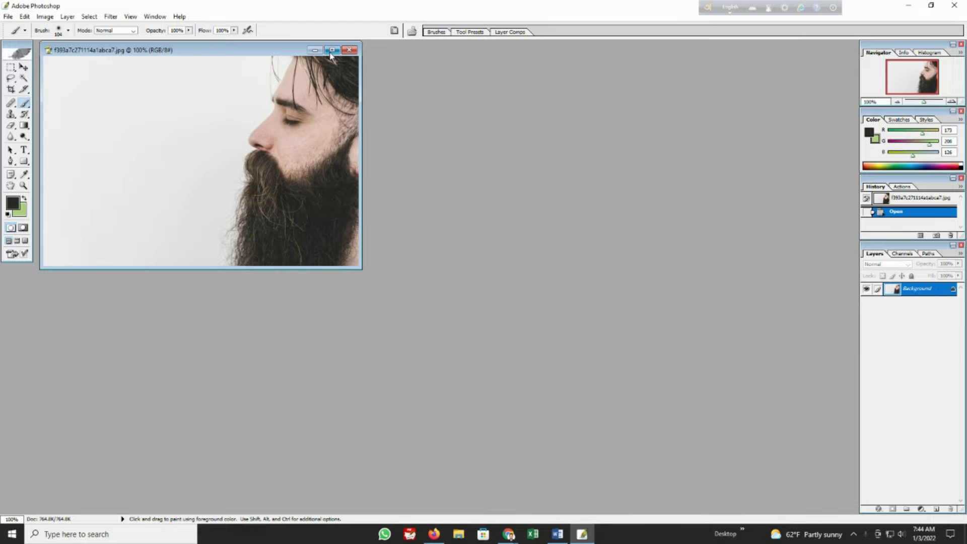
{"action": "left_click", "coordinate": [331, 50]}
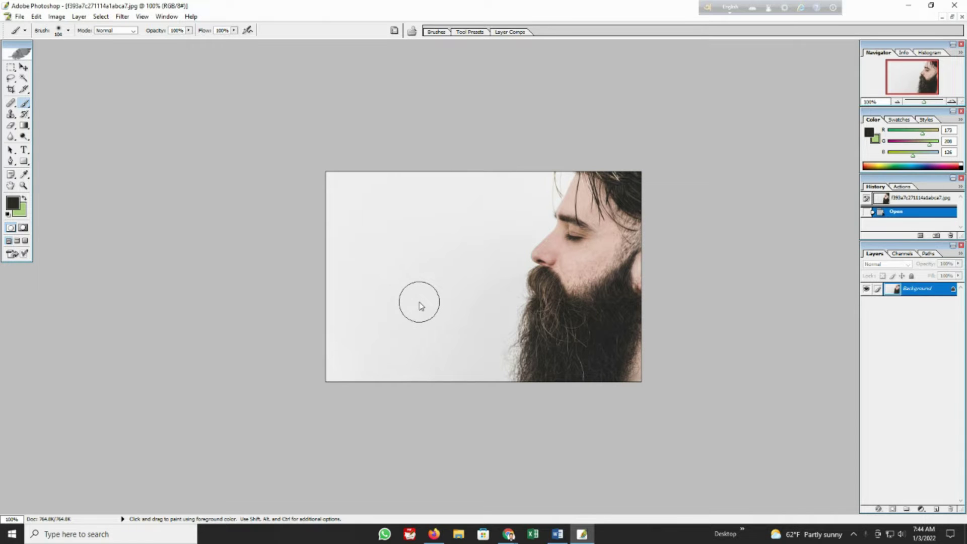
Shrink the soft, zero-hardness brush to about 25 pixels.
{"action": "right_click", "coordinate": [440, 334]}
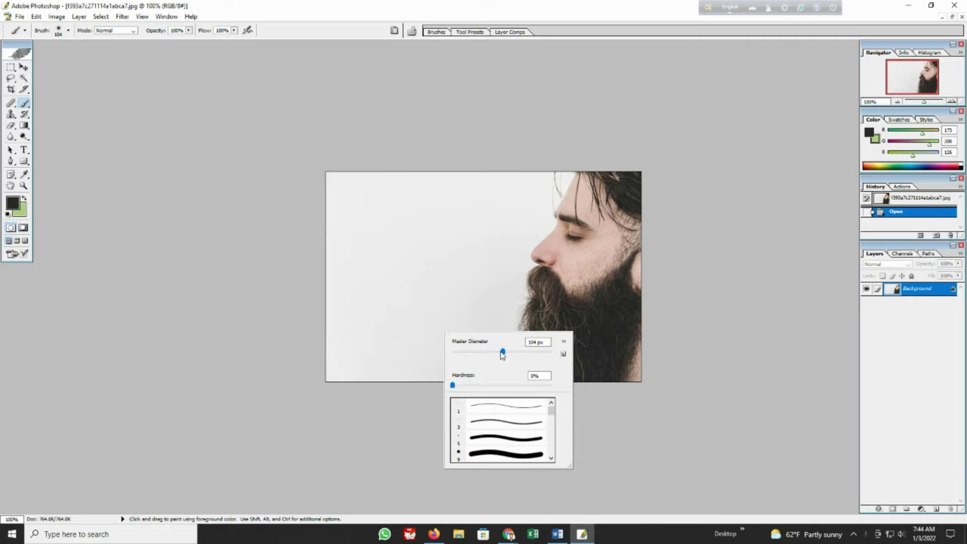
{"action": "left_click_drag", "start_coordinate": [502, 352], "coordinate": [476, 354]}
Sample the dark hair colour and paint the background dark around the head, nose and beard.
{"action": "left_click", "coordinate": [625, 191], "text": "alt"}
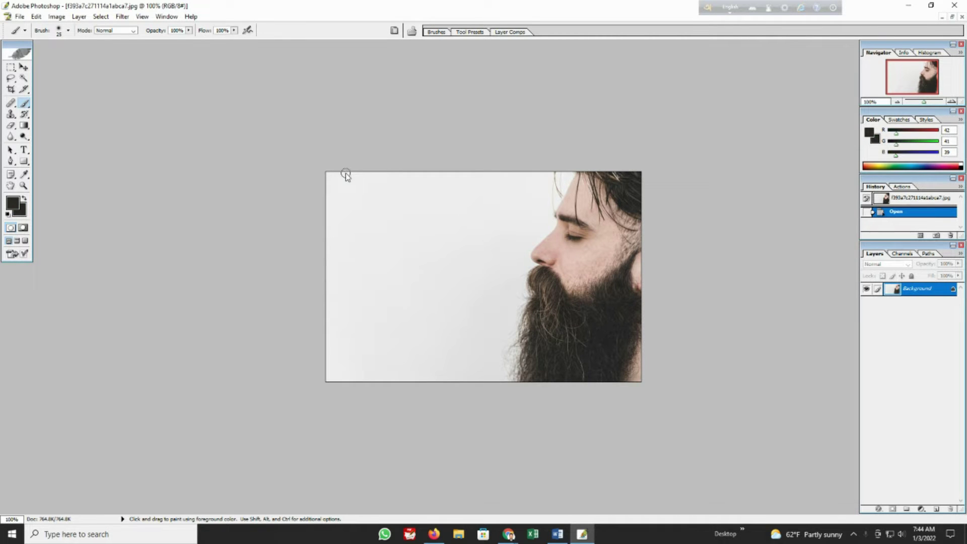
{"action": "mouse_move", "coordinate": [344, 172]}
{"action": "left_mouse_down"}
{"action": "mouse_move", "coordinate": [335, 252]}
{"action": "mouse_move", "coordinate": [492, 178]}
{"action": "mouse_move", "coordinate": [386, 242]}
{"action": "mouse_move", "coordinate": [401, 370]}
{"action": "mouse_move", "coordinate": [524, 166]}
{"action": "mouse_move", "coordinate": [467, 339]}
{"action": "mouse_move", "coordinate": [561, 162]}
{"action": "left_mouse_up"}
{"action": "right_click", "coordinate": [355, 217]}
{"action": "key", "text": "ctrl+plus"}
{"action": "key", "text": "ctrl+plus"}
{"action": "right_click", "coordinate": [459, 247]}
{"action": "left_click_drag", "start_coordinate": [510, 268], "coordinate": [473, 268]}
{"action": "mouse_move", "coordinate": [625, 174]}
{"action": "left_mouse_down"}
{"action": "mouse_move", "coordinate": [607, 345]}
{"action": "mouse_move", "coordinate": [587, 371]}
{"action": "mouse_move", "coordinate": [592, 428]}
{"action": "mouse_move", "coordinate": [577, 519]}
{"action": "left_mouse_up"}
{"action": "mouse_move", "coordinate": [608, 334]}
{"action": "left_mouse_down"}
{"action": "mouse_move", "coordinate": [621, 249]}
{"action": "mouse_move", "coordinate": [639, 268]}
{"action": "left_mouse_up"}
With a smaller brush, darken along the beard's left edge and the nose bridge.
{"action": "right_click", "coordinate": [622, 249]}
{"action": "key", "text": "Return"}
{"action": "left_click_drag", "start_coordinate": [620, 336], "coordinate": [588, 503]}
{"action": "mouse_move", "coordinate": [616, 228]}
{"action": "left_mouse_down"}
{"action": "mouse_move", "coordinate": [642, 171]}
{"action": "mouse_move", "coordinate": [702, 107]}
{"action": "left_mouse_up"}
{"action": "scroll", "coordinate": [756, 44], "scroll_direction": "up", "scroll_amount": 3}
{"action": "left_click_drag", "start_coordinate": [755, 45], "coordinate": [678, 204]}
{"action": "scroll", "coordinate": [653, 380], "scroll_direction": "down", "scroll_amount": 6}
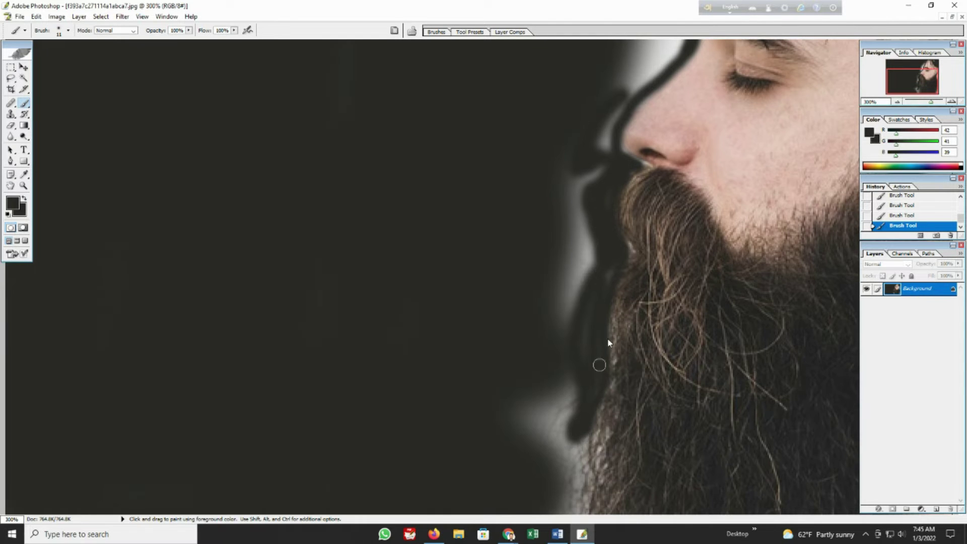
Cover the remaining white halo beside the lower beard with a larger brush.
{"action": "key", "text": "ctrl+minus"}
{"action": "key", "text": "bracketright"}
{"action": "key", "text": "bracketright"}
{"action": "mouse_move", "coordinate": [532, 385]}
{"action": "left_mouse_down"}
{"action": "mouse_move", "coordinate": [550, 468]}
{"action": "mouse_move", "coordinate": [501, 429]}
{"action": "mouse_move", "coordinate": [560, 285]}
{"action": "mouse_move", "coordinate": [564, 224]}
{"action": "mouse_move", "coordinate": [639, 80]}
{"action": "mouse_move", "coordinate": [599, 197]}
{"action": "left_mouse_up"}
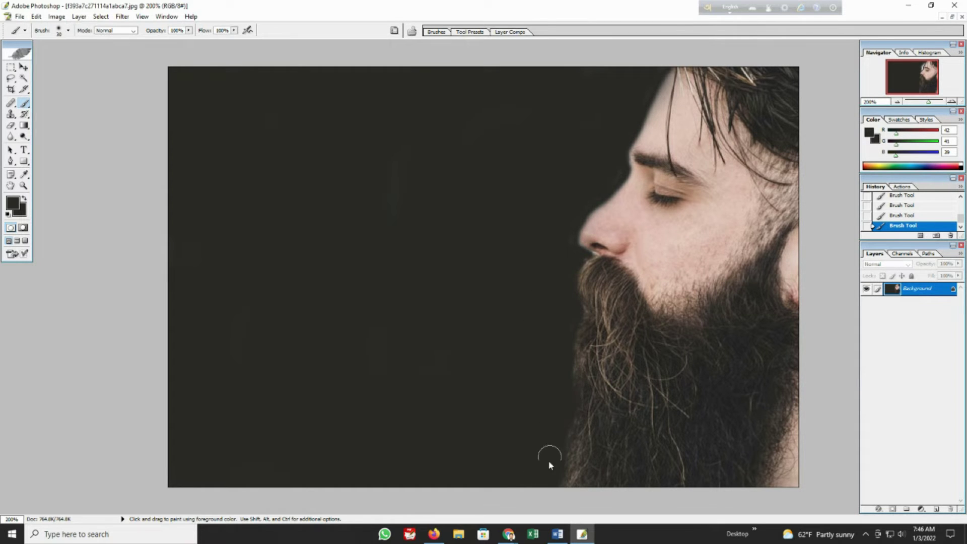
{"action": "key", "text": "v"}
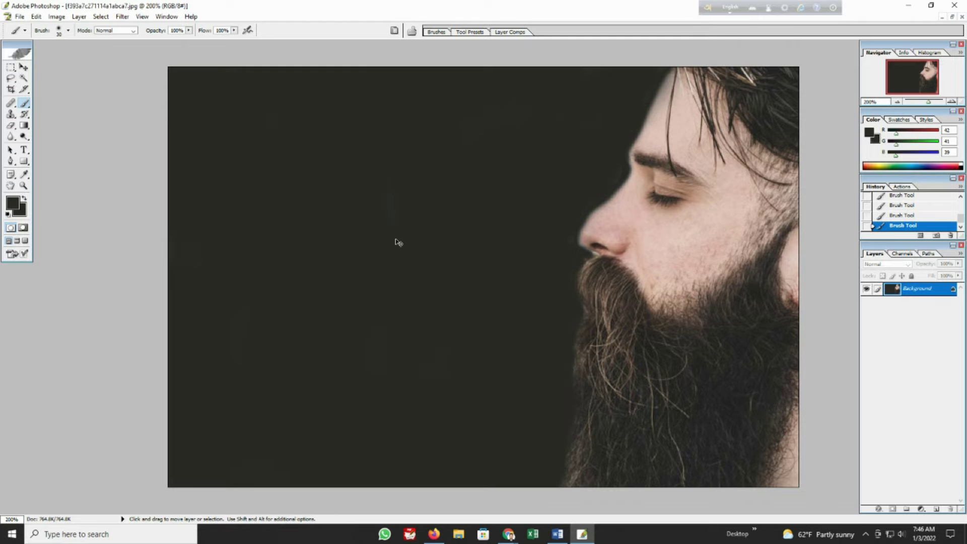
{"action": "key", "text": "ctrl+minus"}
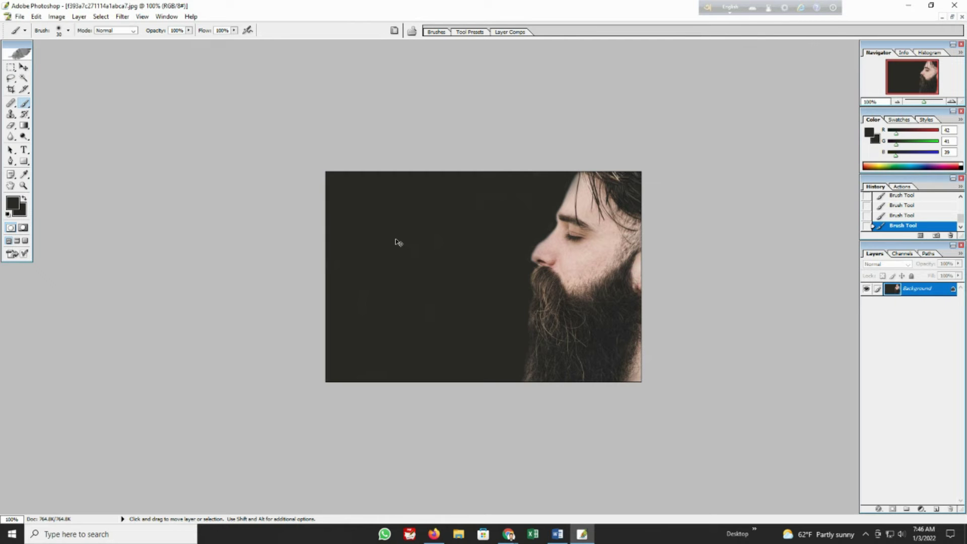
{"action": "key", "text": "ctrl+0"}
{"action": "key", "text": "b"}
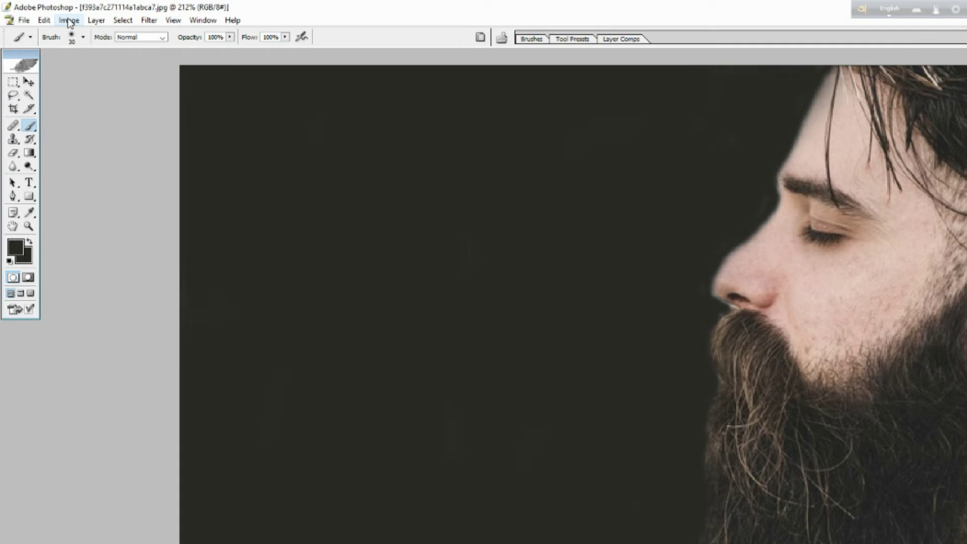
In Image > Calculations, choose Green as the first source and Blue as the second.
{"action": "left_click", "coordinate": [56, 17]}
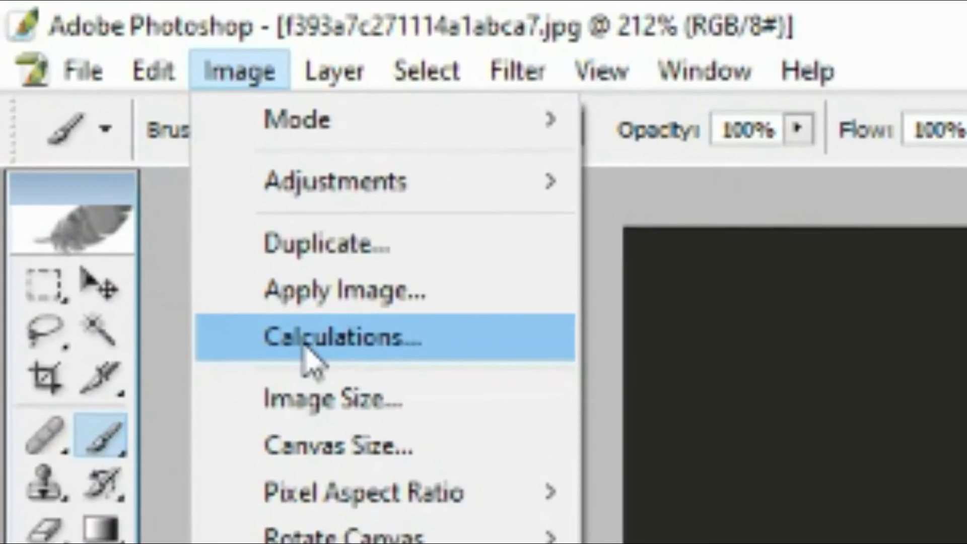
{"action": "left_click", "coordinate": [304, 346]}
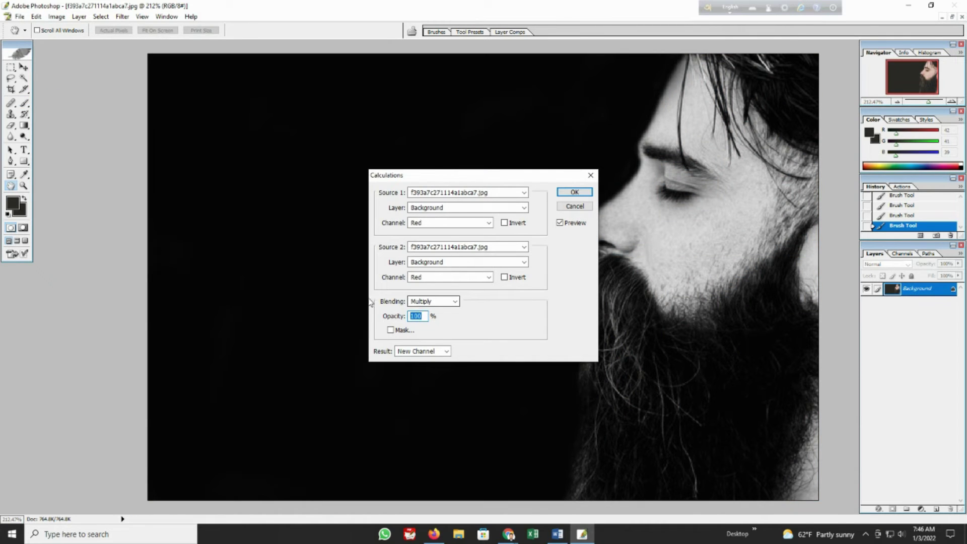
{"action": "left_click", "coordinate": [429, 302]}
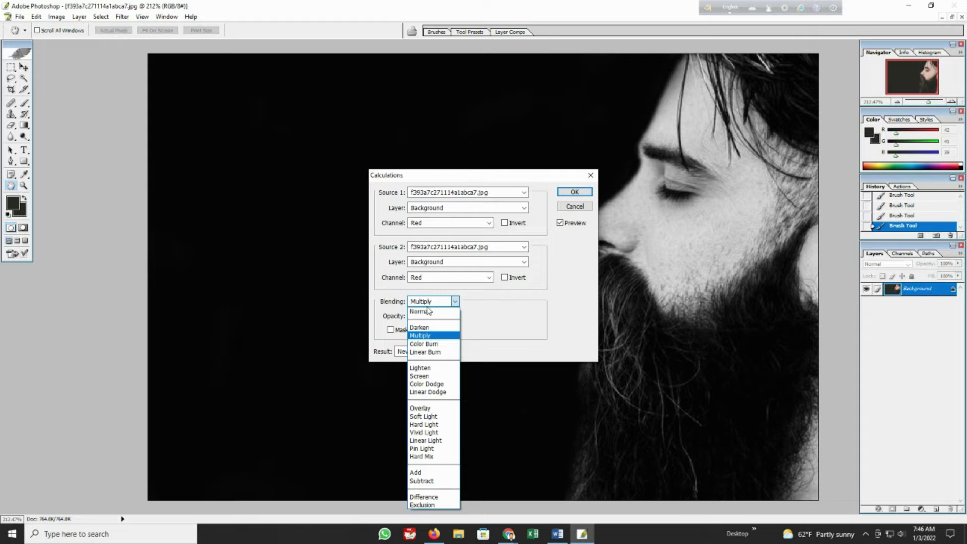
{"action": "left_click", "coordinate": [424, 410]}
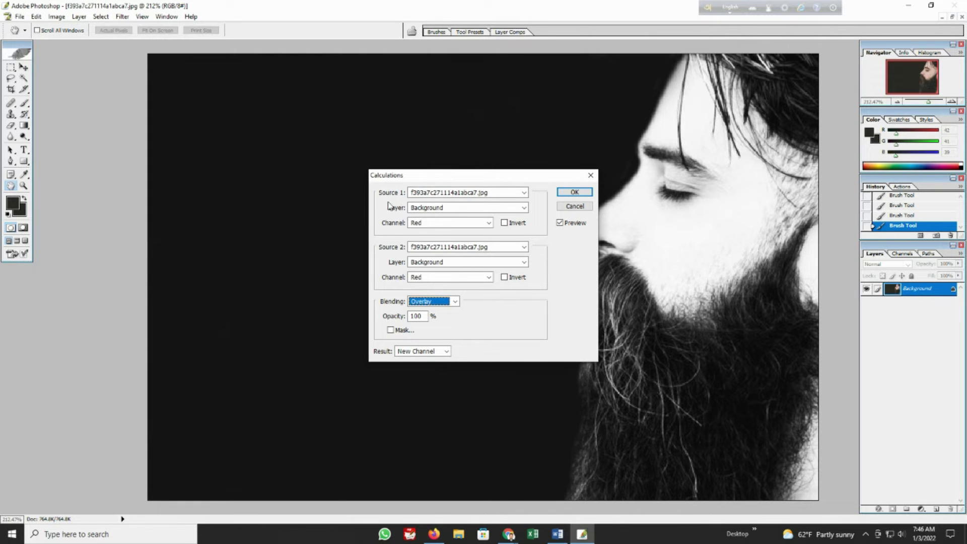
{"action": "left_click", "coordinate": [426, 224]}
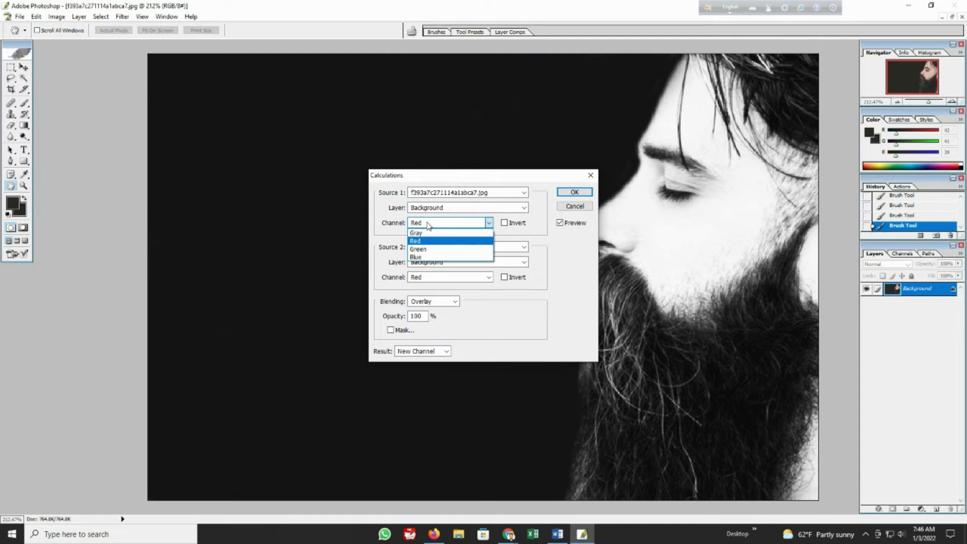
{"action": "left_click", "coordinate": [426, 249]}
{"action": "left_click", "coordinate": [431, 277]}
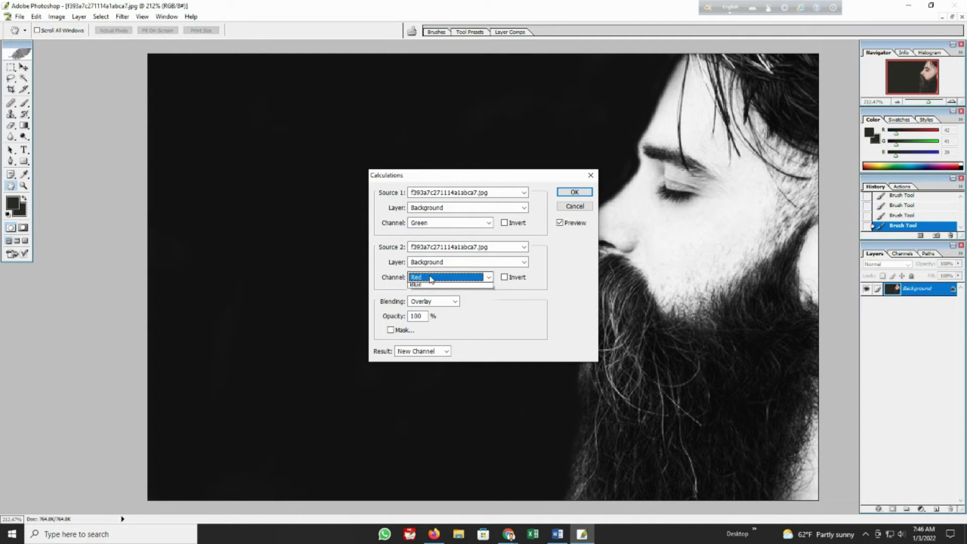
{"action": "left_click", "coordinate": [429, 311]}
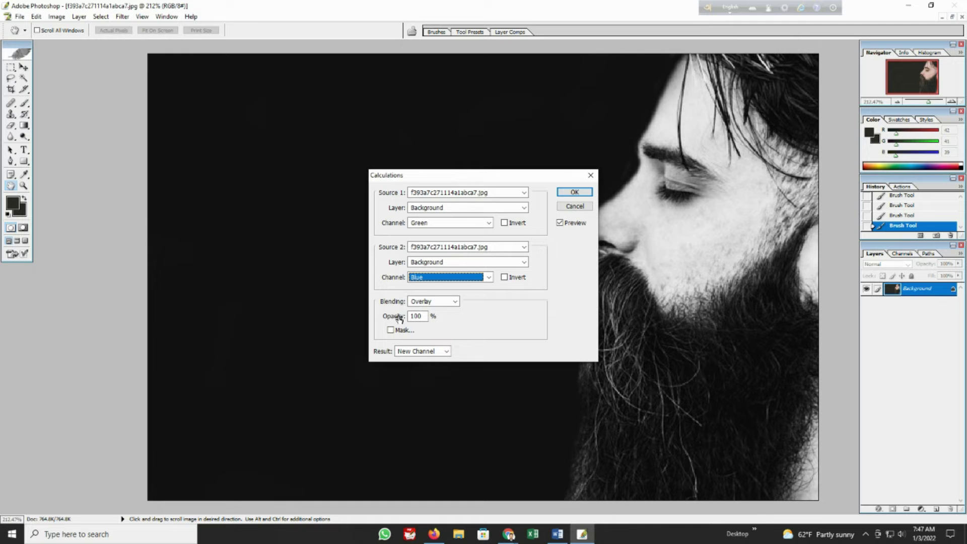
Blend the two channels with Multiply and output the result as a new channel.
{"action": "left_click_drag", "start_coordinate": [398, 319], "coordinate": [398, 319]}
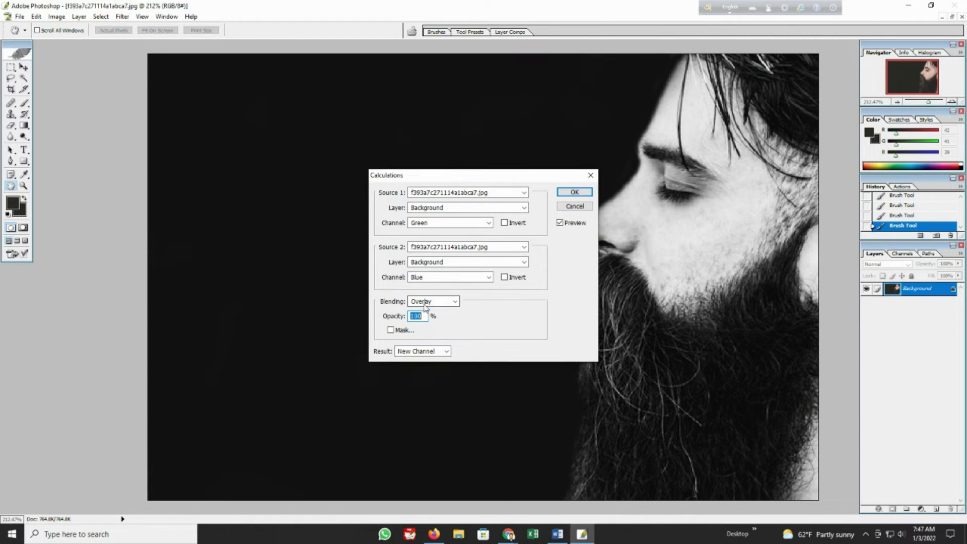
{"action": "left_click", "coordinate": [424, 302]}
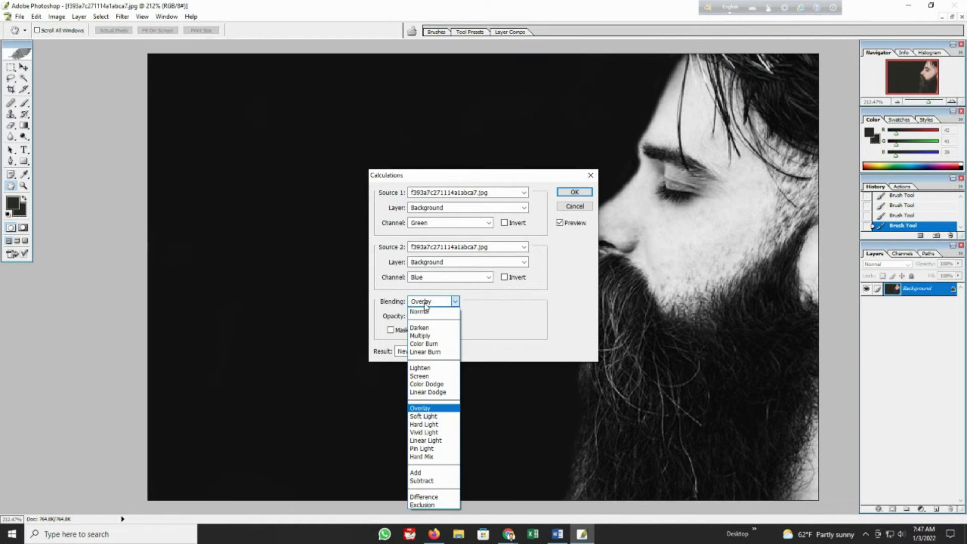
{"action": "left_click", "coordinate": [422, 335]}
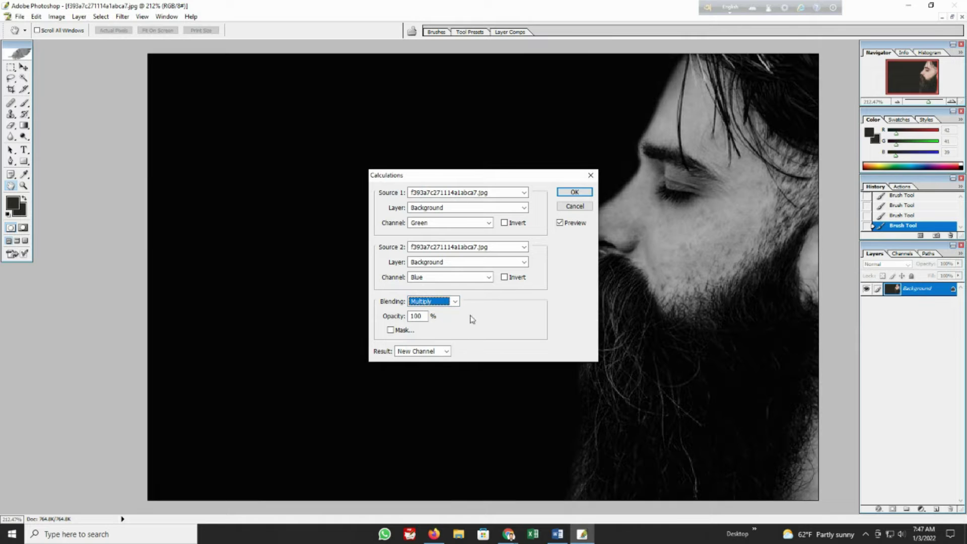
{"action": "left_click", "coordinate": [426, 351]}
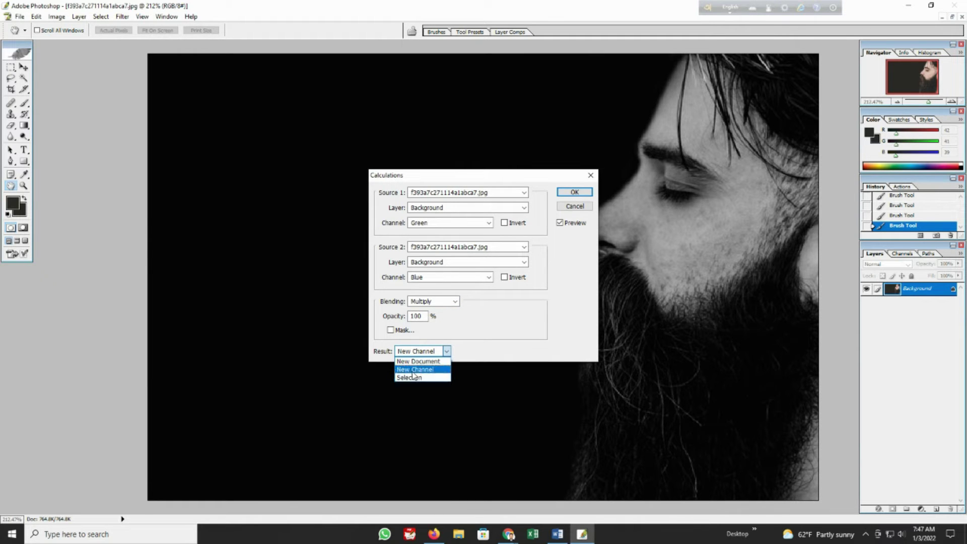
{"action": "left_click", "coordinate": [412, 371]}
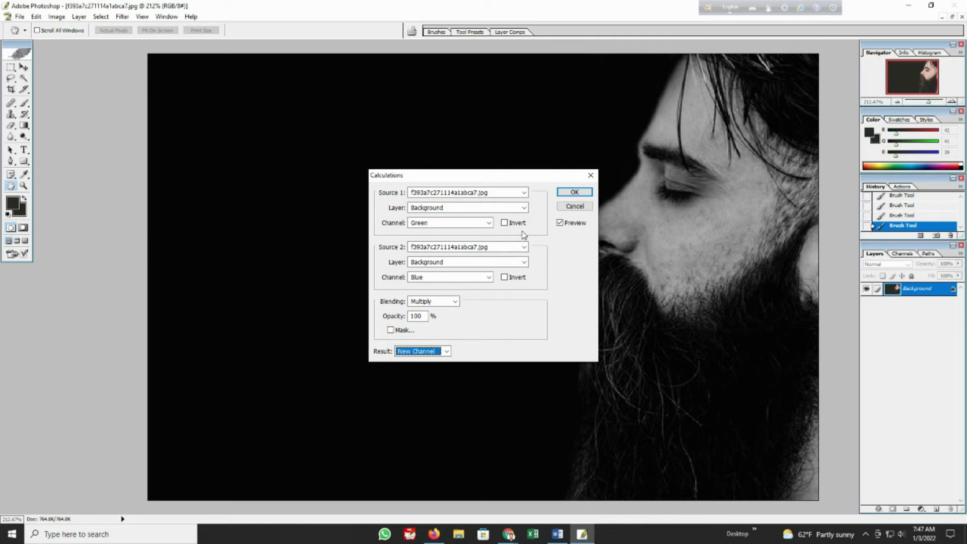
{"action": "left_click", "coordinate": [574, 192]}
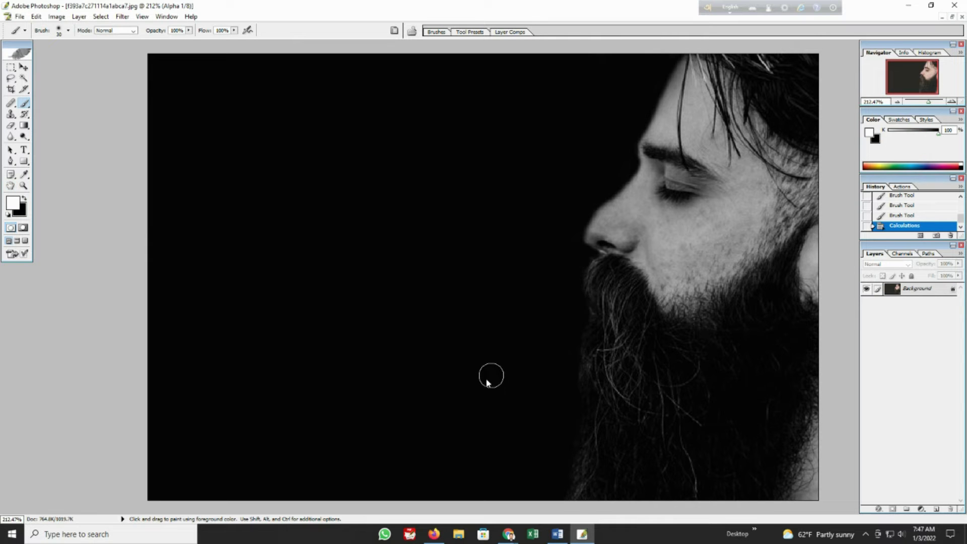
Select all of the Alpha 1 channel and copy it.
{"action": "left_click", "coordinate": [903, 254]}
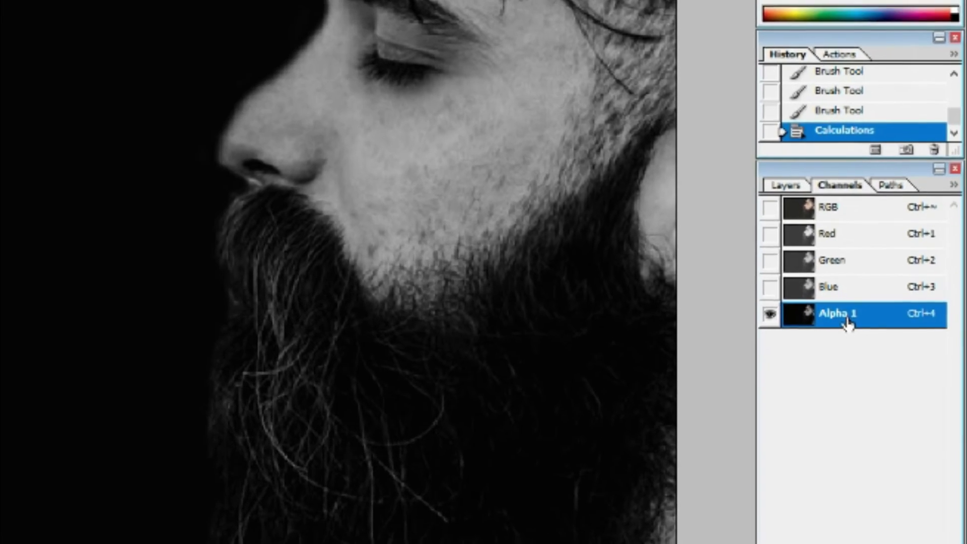
{"action": "key", "text": "ctrl+a"}
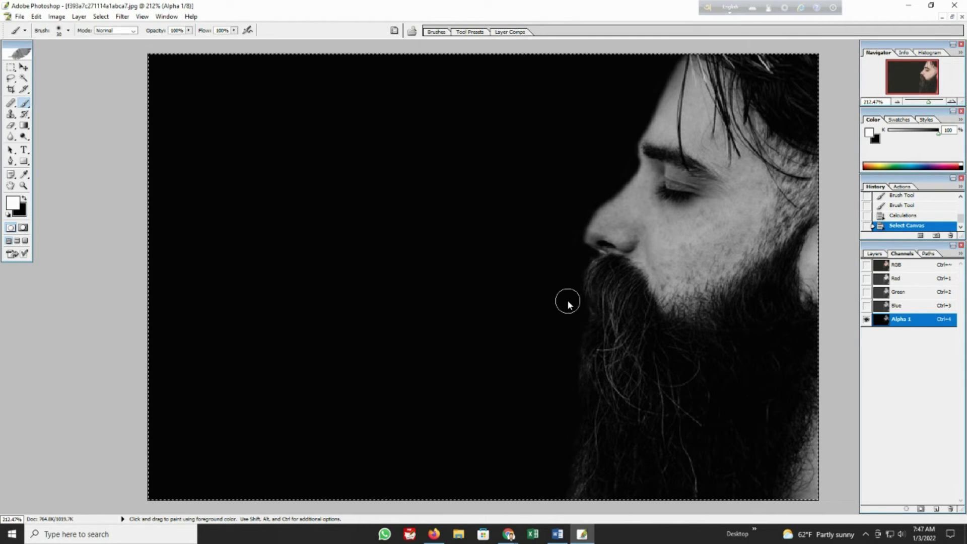
{"action": "key", "text": "ctrl"}
{"action": "key", "text": "ctrl+c"}
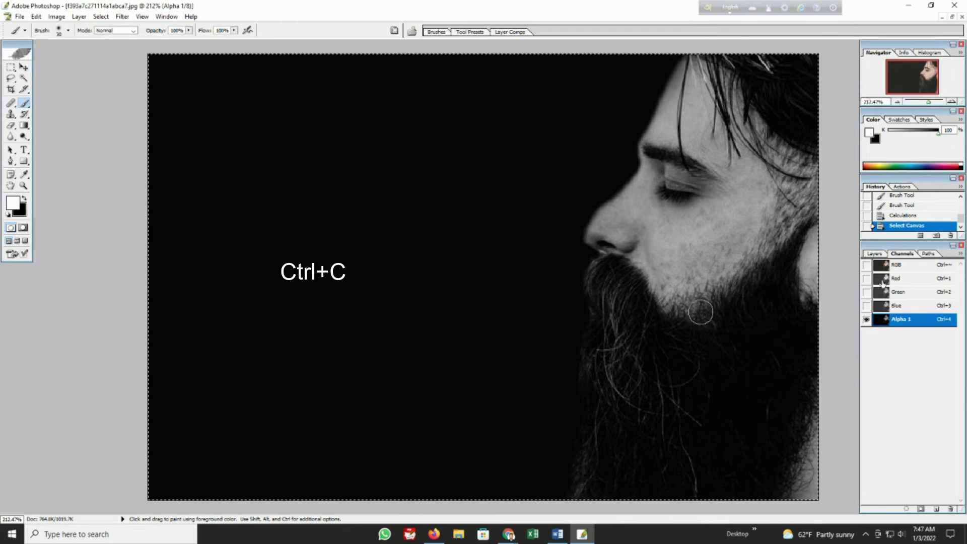
Paste the copied channel into a new empty Layer 1.
{"action": "left_click", "coordinate": [874, 254]}
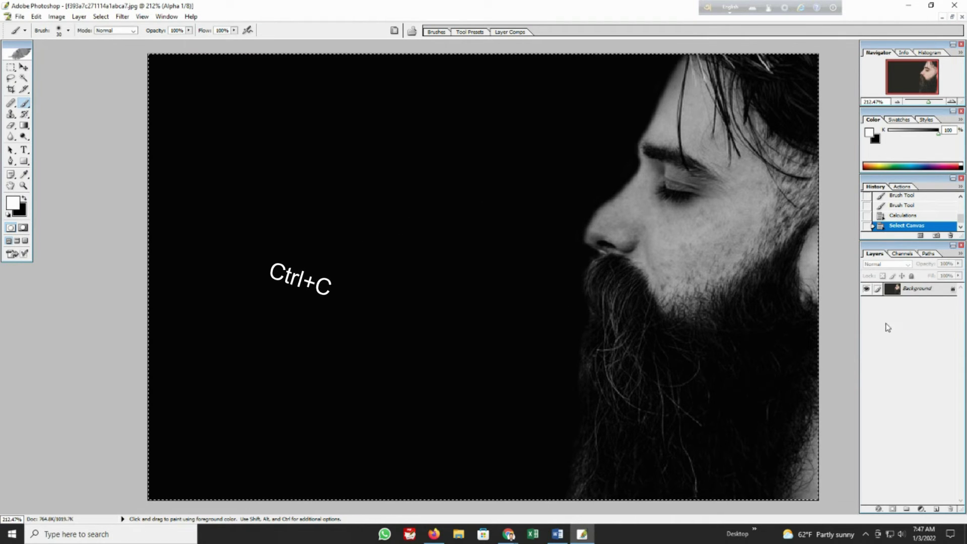
{"action": "left_click", "coordinate": [935, 509]}
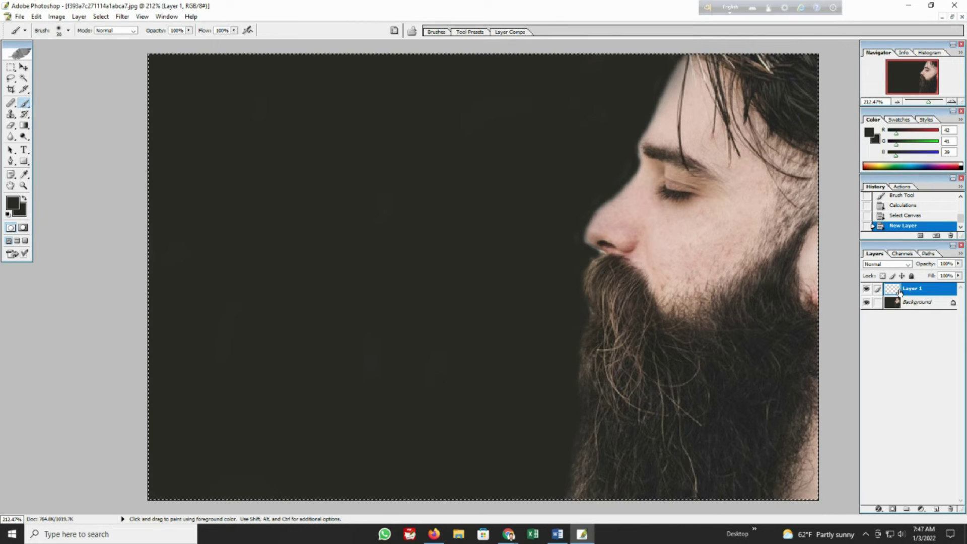
{"action": "key", "text": "ctrl+v"}
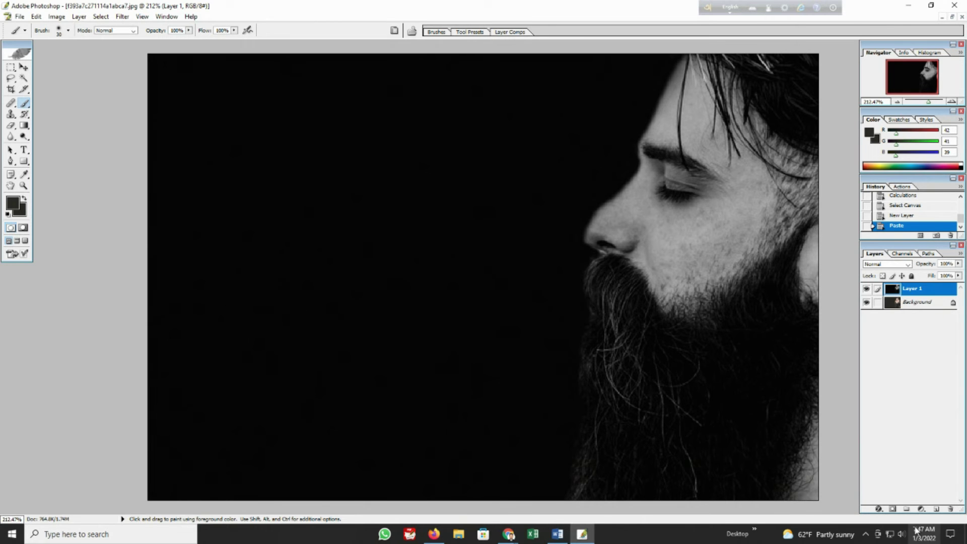
Add a grouped Curves adjustment with the midpoint pulled down to darken midtones.
{"action": "left_click", "coordinate": [920, 510]}
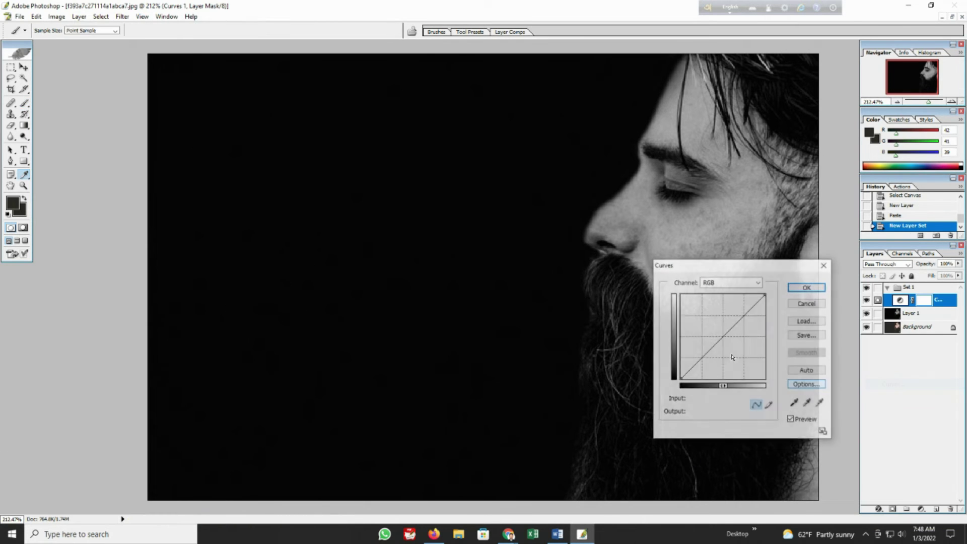
{"action": "left_click_drag", "start_coordinate": [725, 336], "coordinate": [734, 341]}
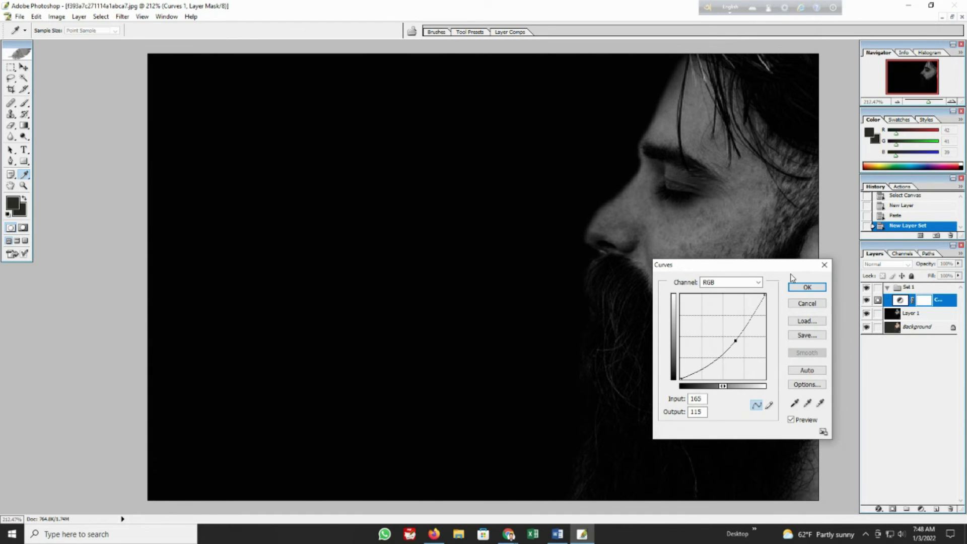
{"action": "left_click", "coordinate": [807, 287]}
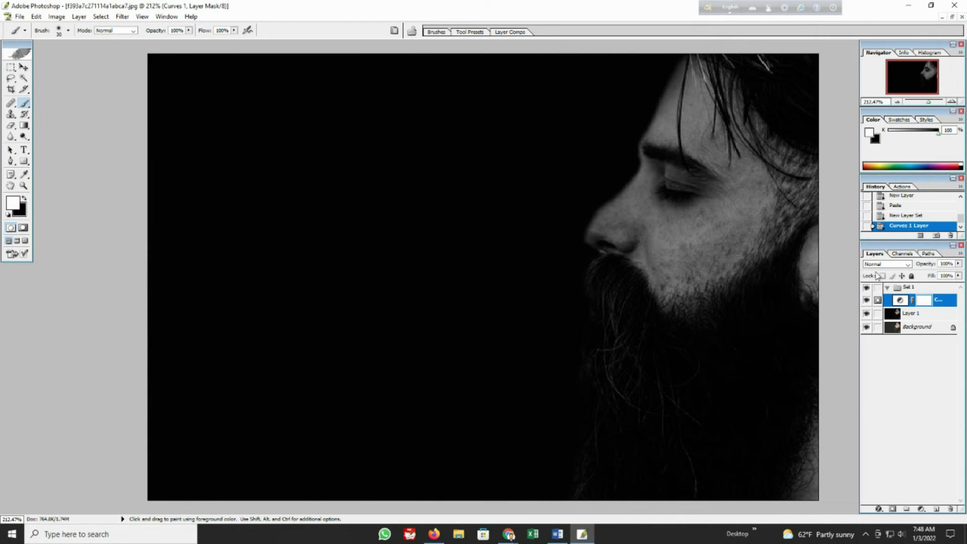
Set the Curves 1 layer's blend mode to Soft Light.
{"action": "left_click", "coordinate": [906, 267]}
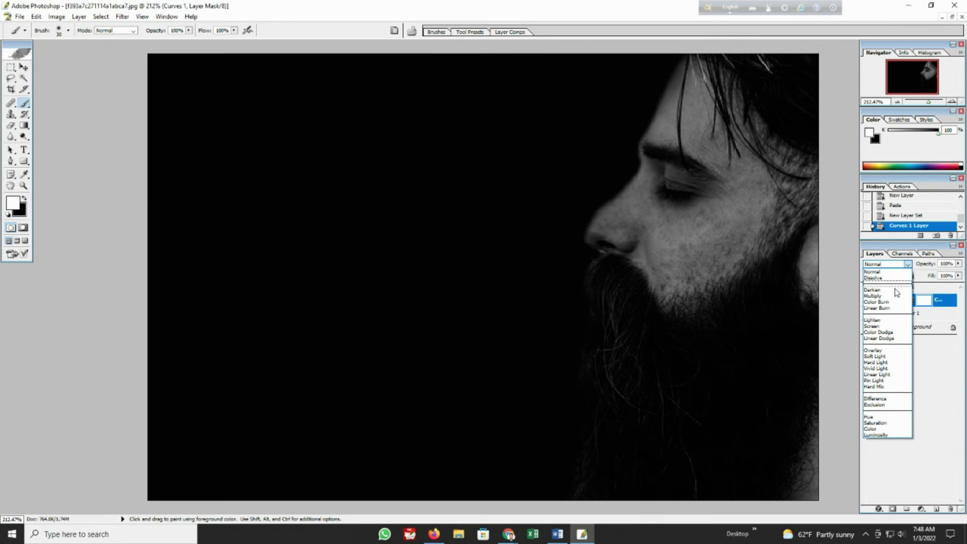
{"action": "left_click", "coordinate": [876, 356]}
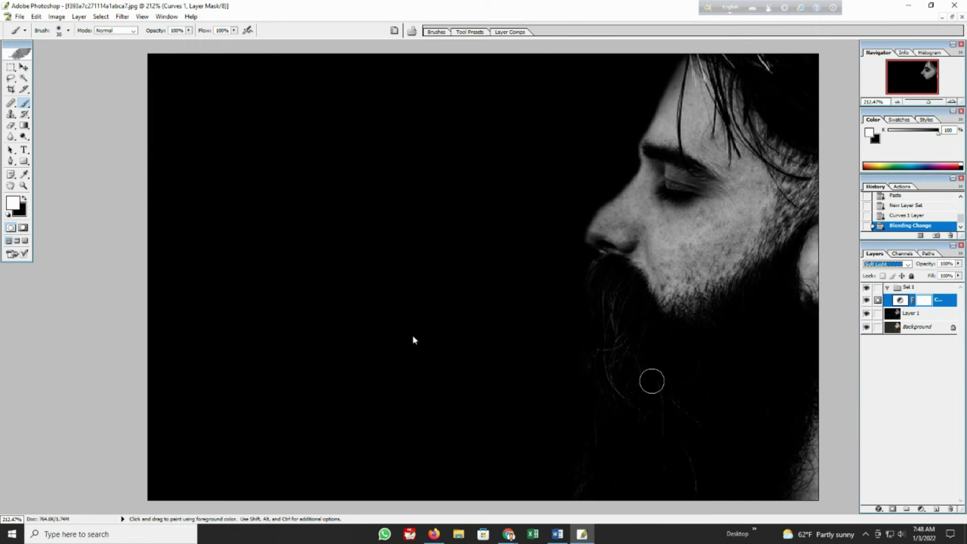
{"action": "left_click", "coordinate": [24, 103]}
With a 35 px brush, paint the Curves mask over the forehead hair and nose.
{"action": "right_click", "coordinate": [699, 156]}
{"action": "left_click_drag", "start_coordinate": [721, 177], "coordinate": [726, 179]}
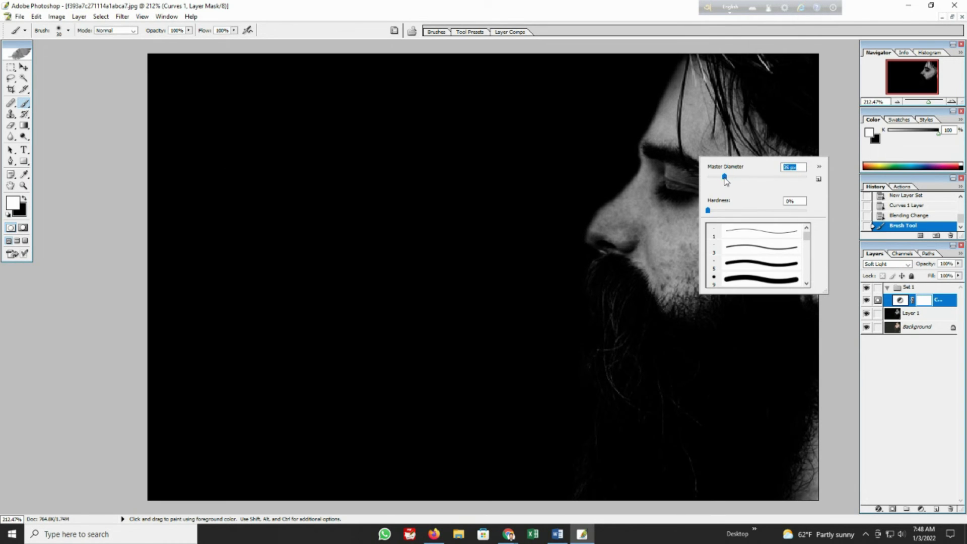
{"action": "key", "text": "Return"}
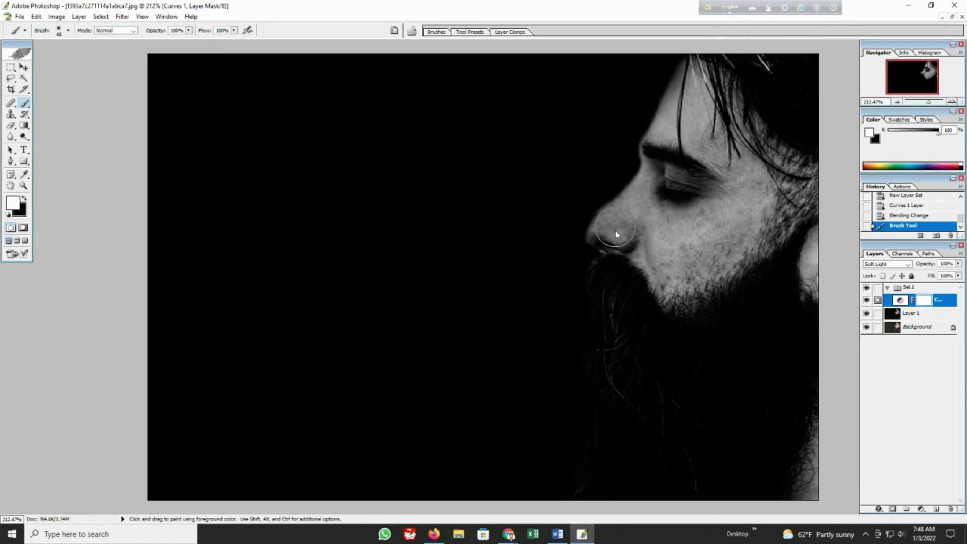
{"action": "mouse_move", "coordinate": [699, 94]}
{"action": "left_mouse_down"}
{"action": "mouse_move", "coordinate": [702, 63]}
{"action": "mouse_move", "coordinate": [727, 111]}
{"action": "left_mouse_up"}
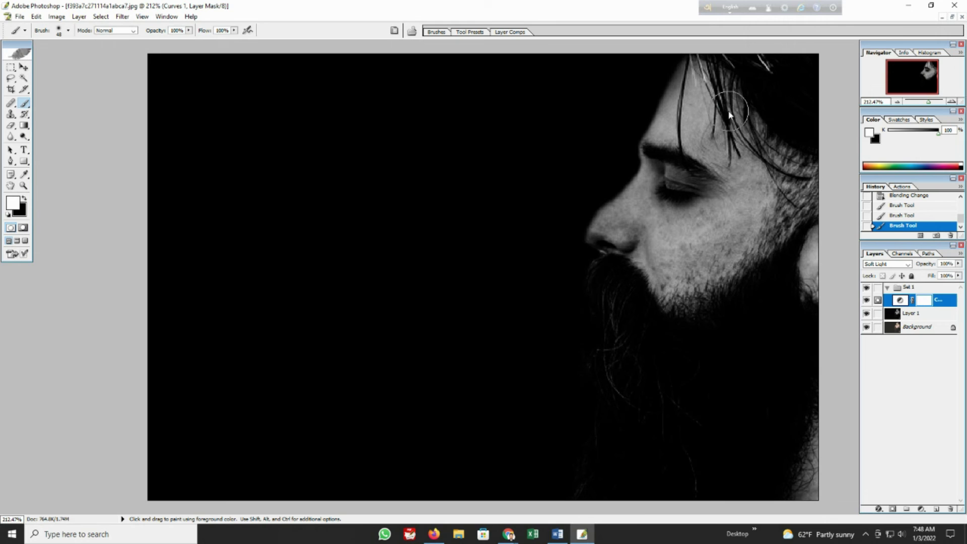
{"action": "left_click", "coordinate": [629, 243]}
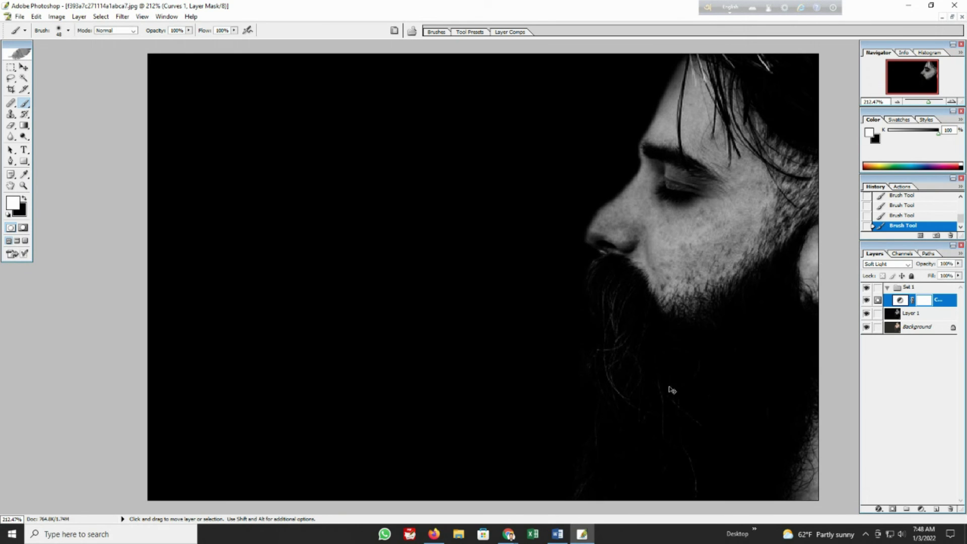
{"action": "key", "text": "ctrl+minus"}
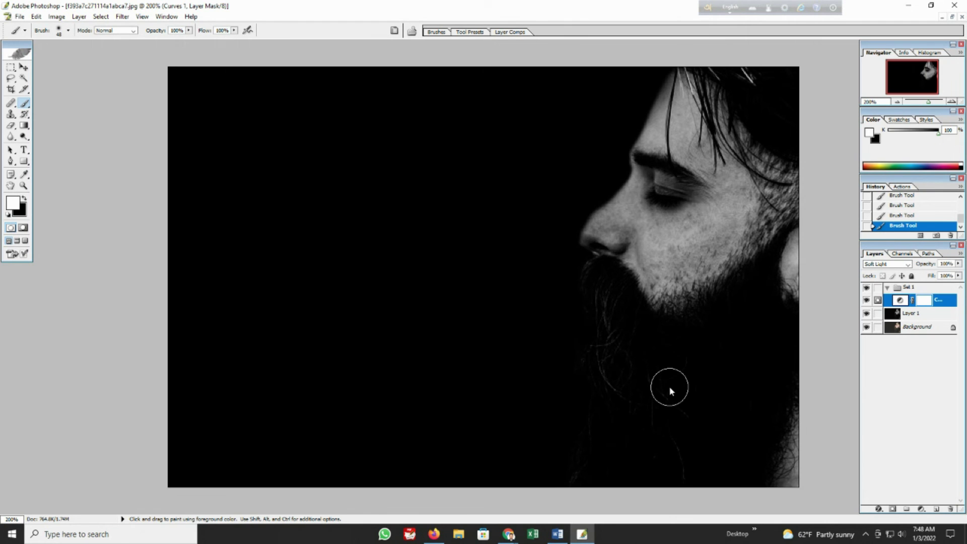